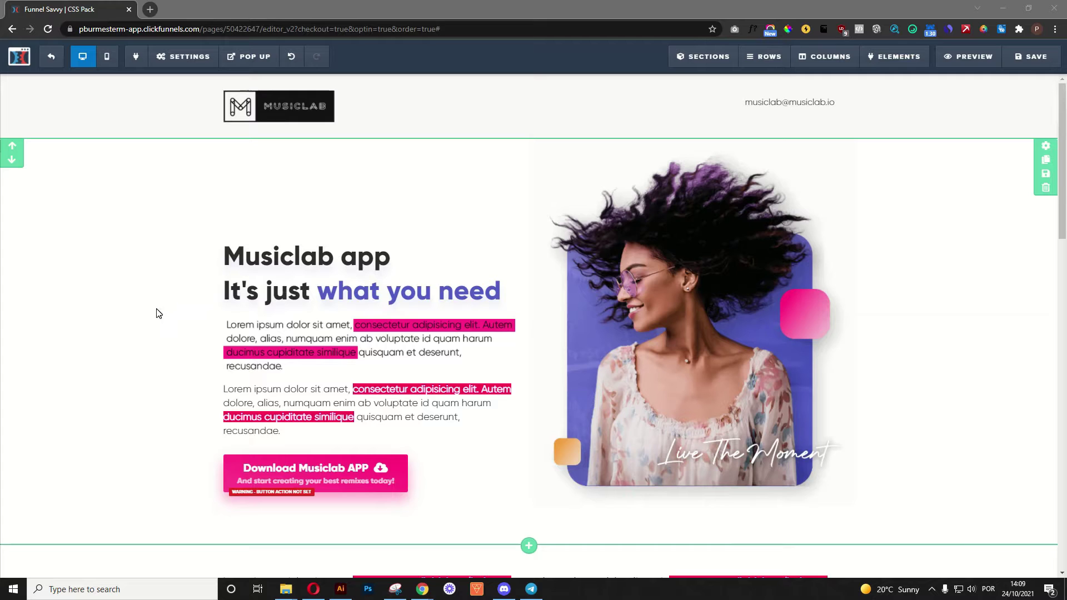
# Leave the Illustrator pink-highlight mockup and bring the ClickFunnels Musiclab page editor back to the front.
pyautogui.click(134, 341)
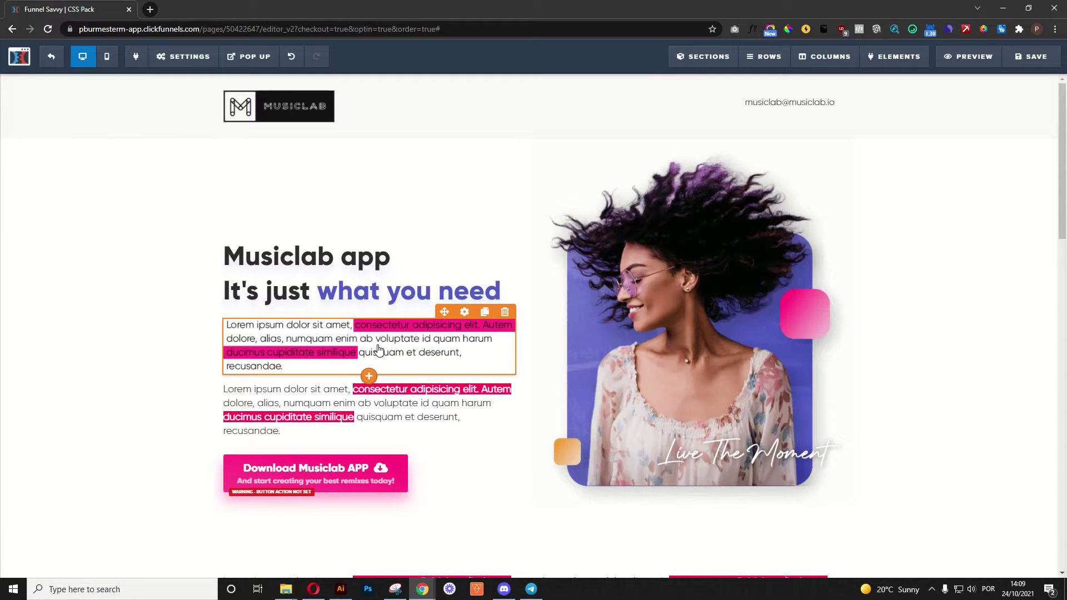
pyautogui.click(464, 311)
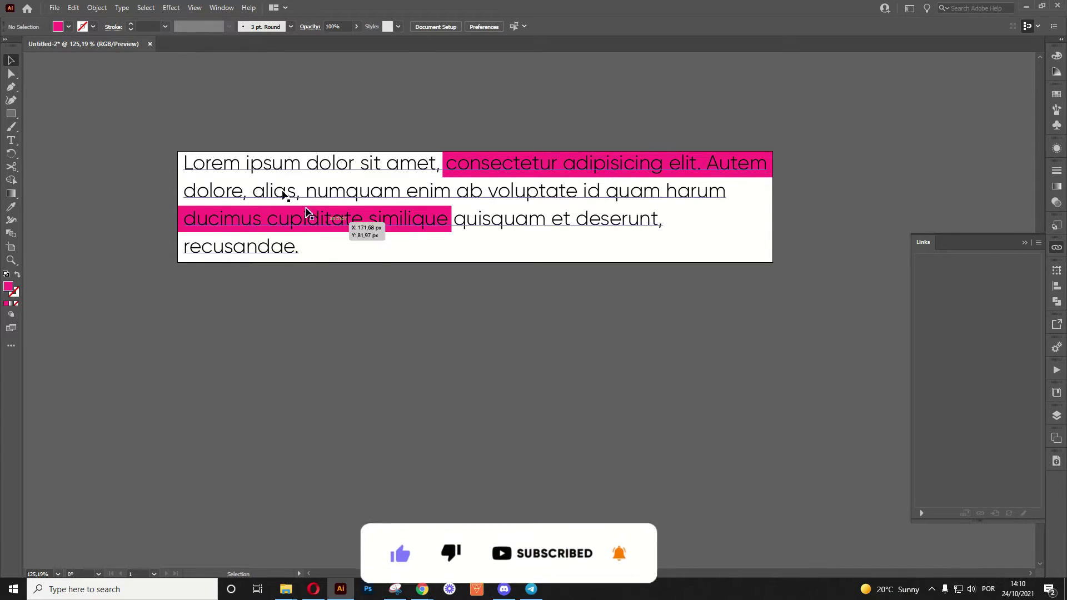
pyautogui.moveTo(422, 589)
pyautogui.click(352, 535)
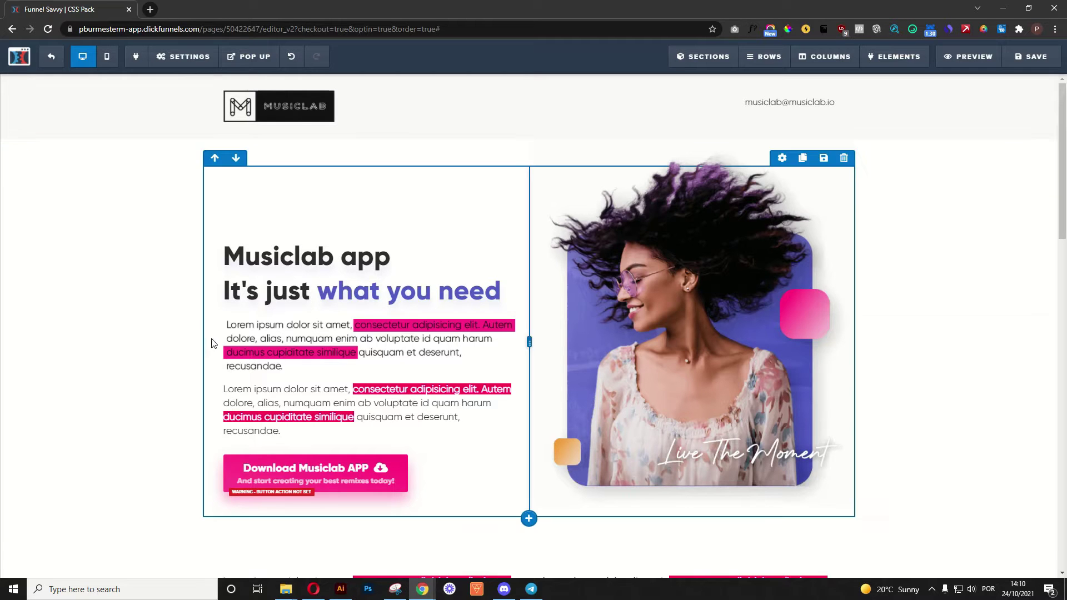
pyautogui.click(461, 382)
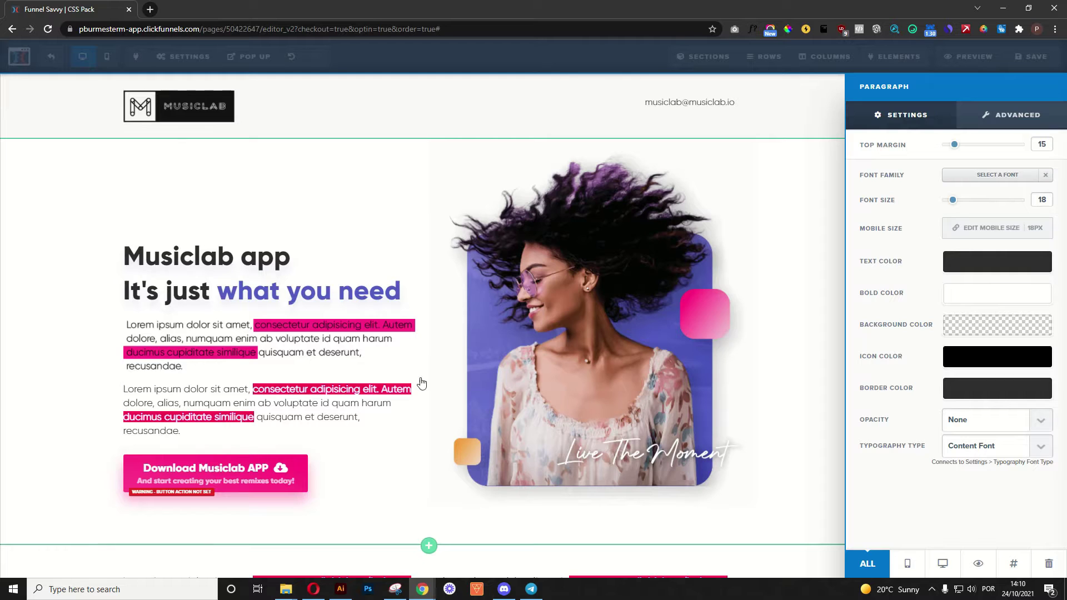
pyautogui.click(350, 409)
pyautogui.moveTo(460, 417)
pyautogui.mouseDown()
pyautogui.moveTo(281, 387)
pyautogui.moveTo(459, 417)
pyautogui.mouseUp()
pyautogui.click(371, 406)
pyautogui.write('dasdasdasd')
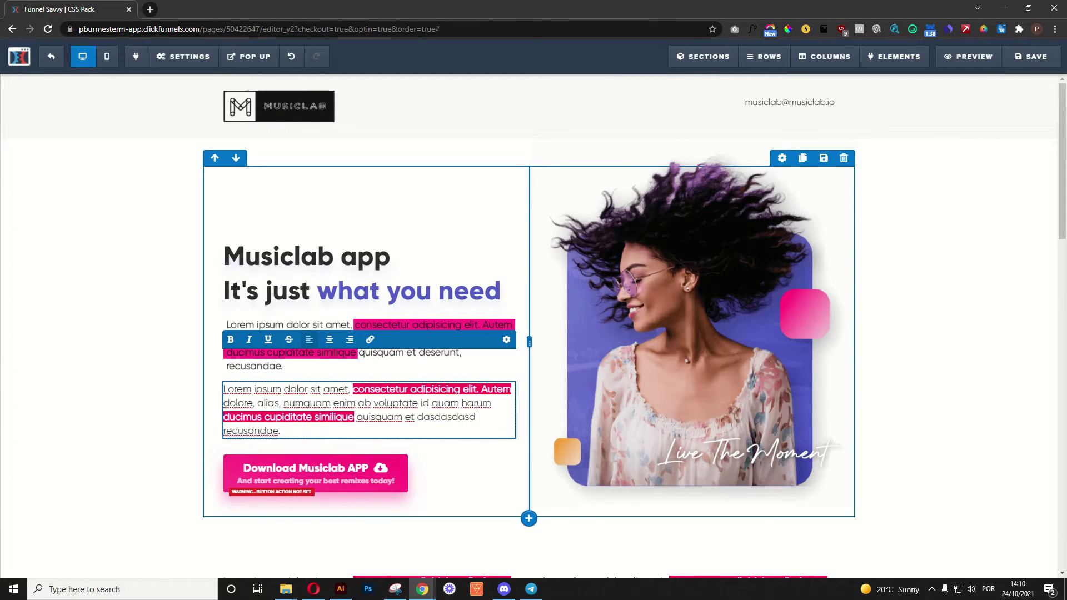
pyautogui.hotkey('ctrl', 'z')
pyautogui.click(179, 404)
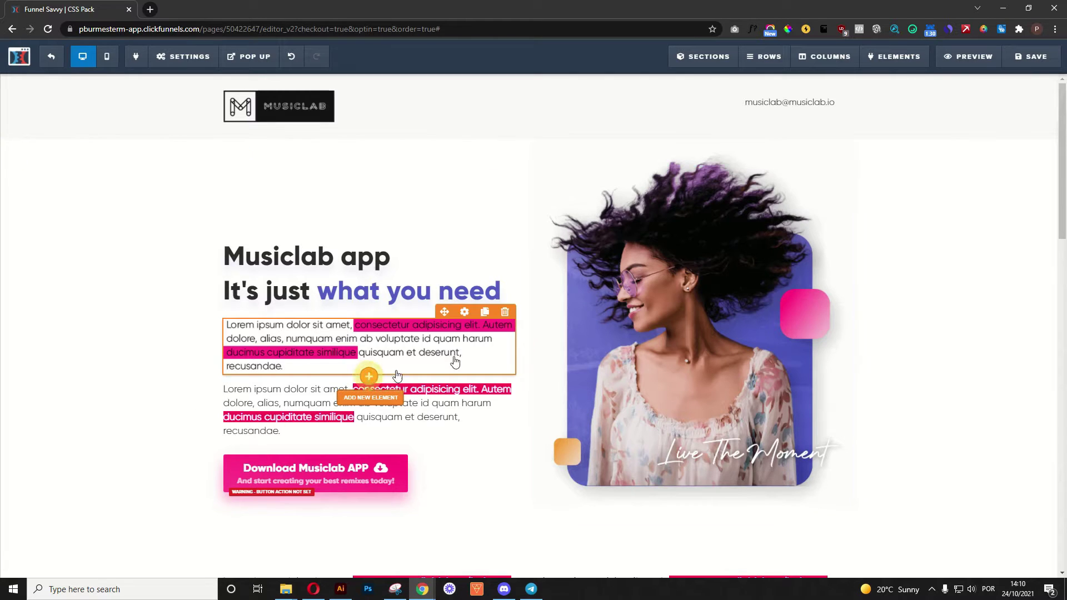
pyautogui.click(369, 375)
# Insert a left-aligned Lorem ipsum paragraph below the first highlighted paragraph and open its settings.
pyautogui.click(1015, 104)
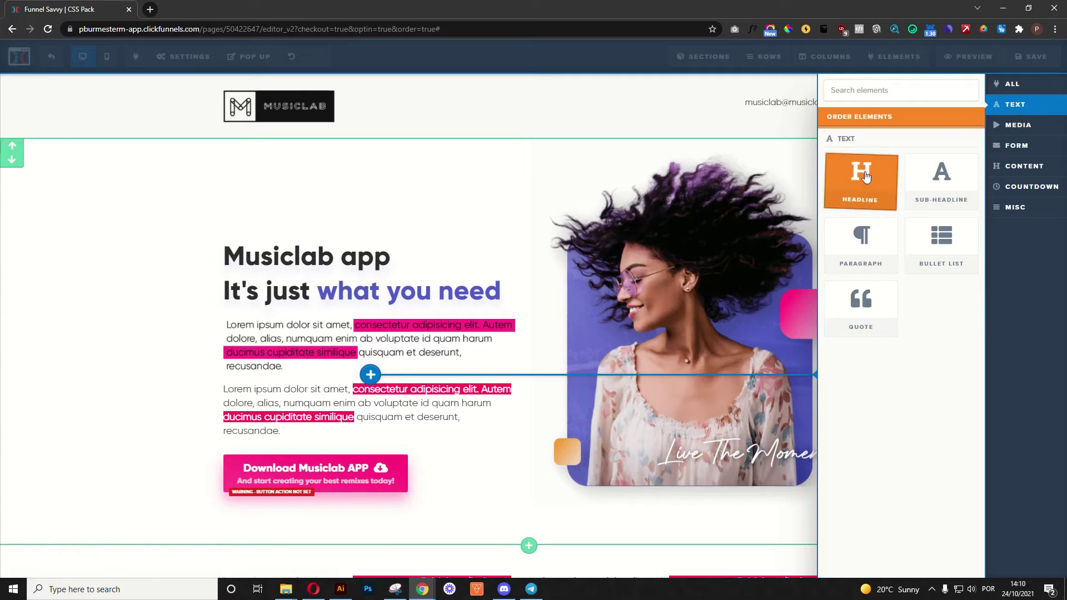
pyautogui.click(859, 245)
pyautogui.click(393, 428)
pyautogui.click(310, 345)
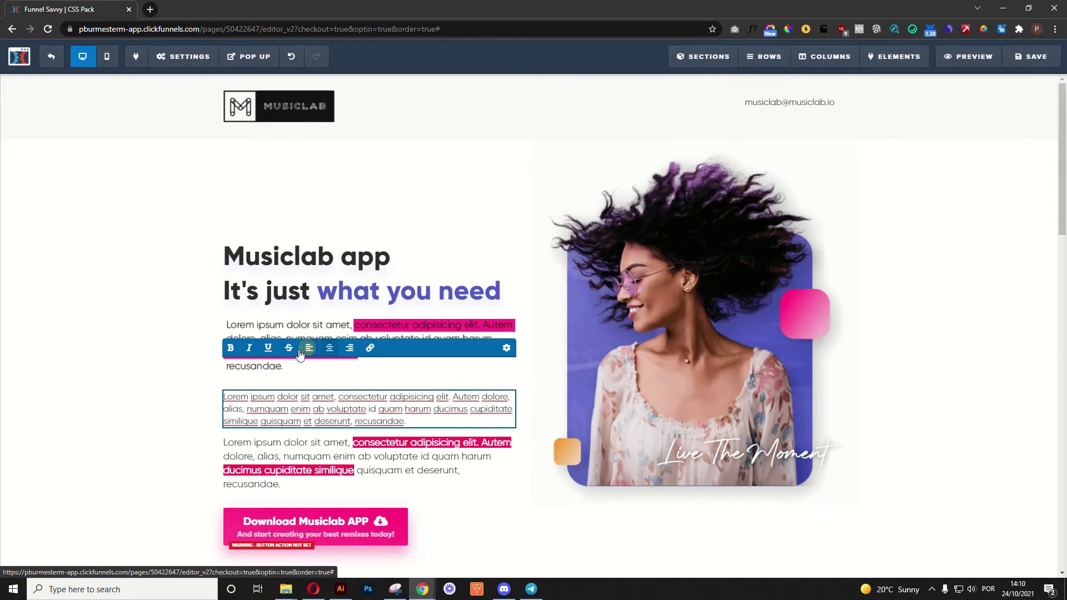
pyautogui.click(464, 383)
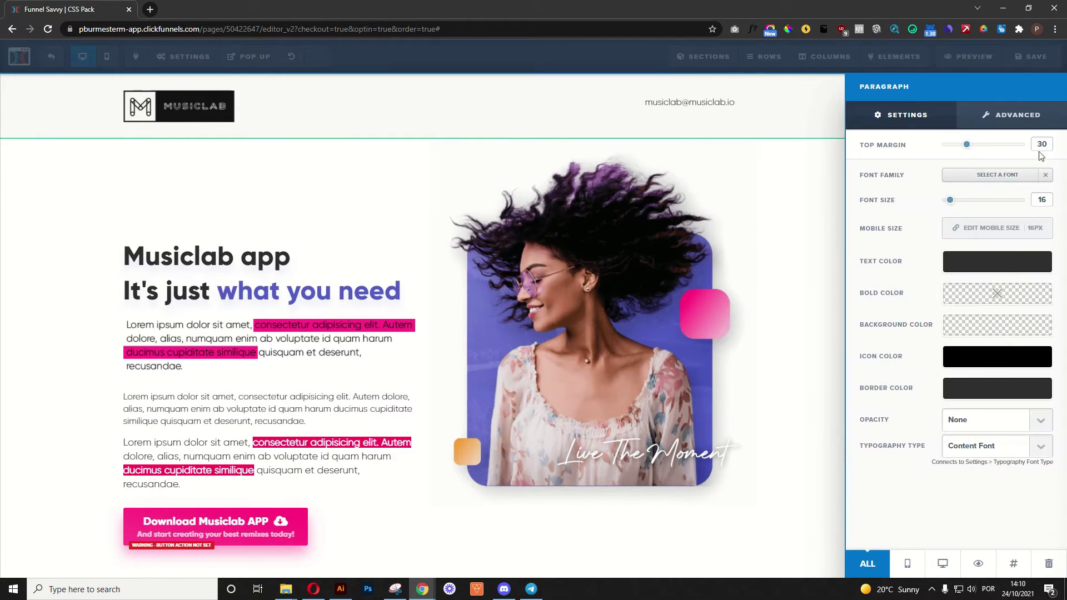
pyautogui.click(261, 310)
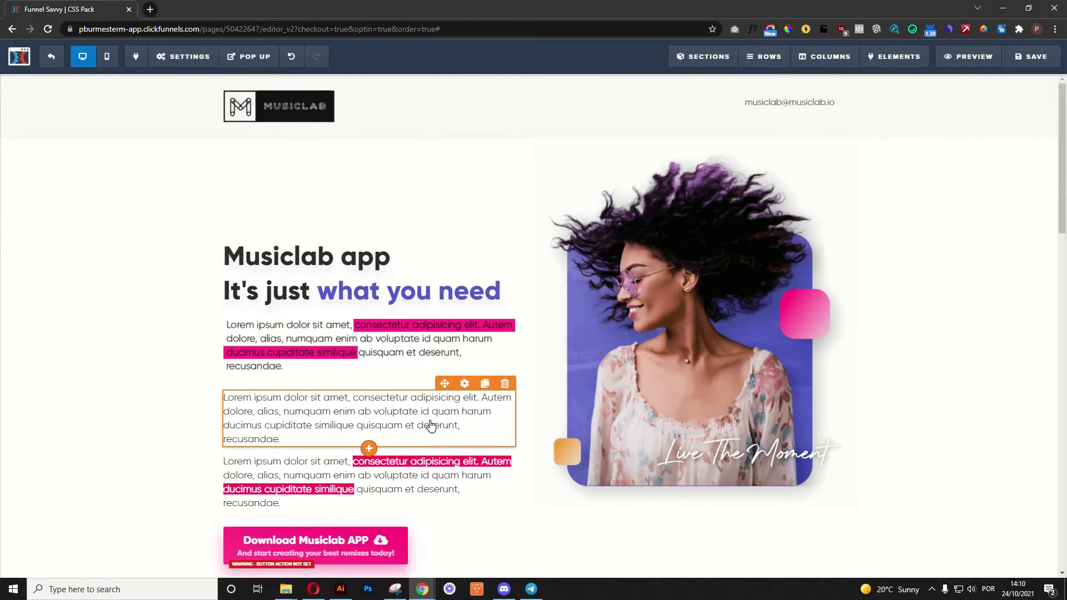
pyautogui.click(464, 383)
# Copy the paragraph's CSS ID #tmp_paragraph-17880 and start the '#tmp_paragraph-17880 b { }' rule in Custom CSS.
pyautogui.click(1020, 564)
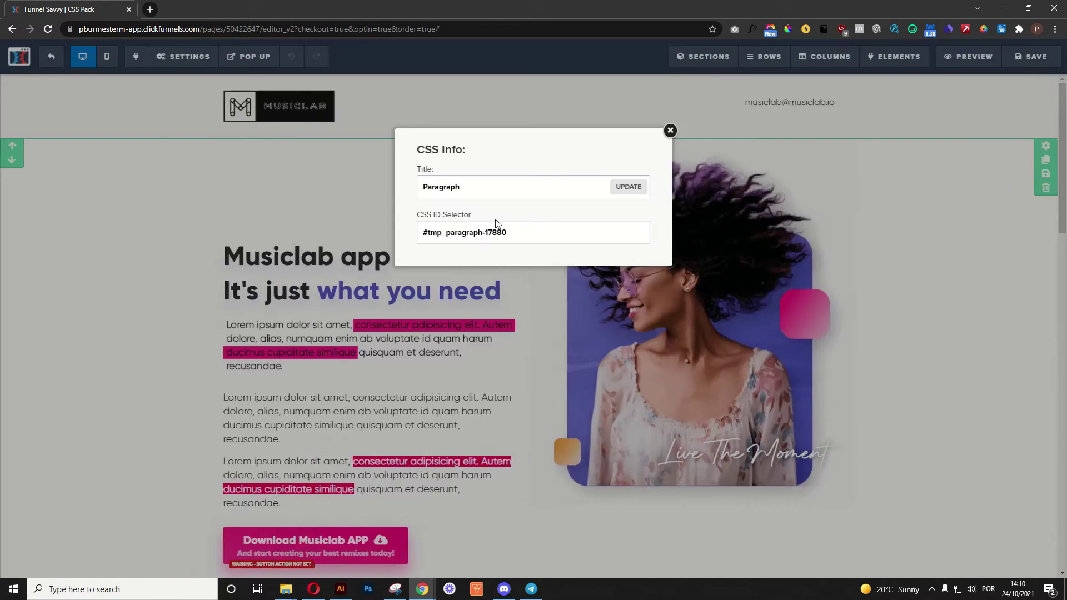
pyautogui.moveTo(500, 232); pyautogui.dragTo(384, 232)
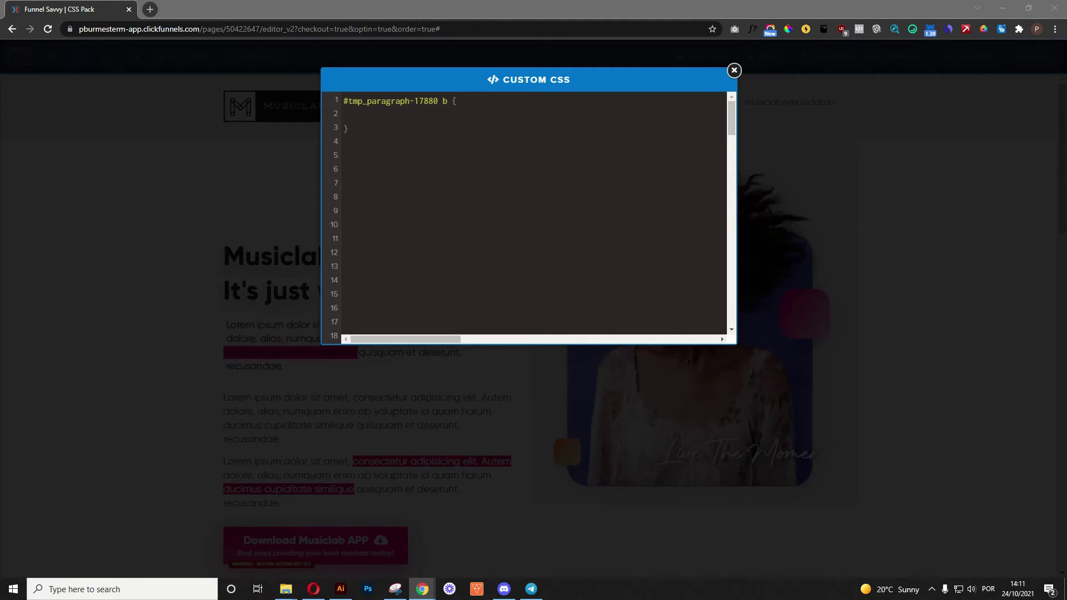
pyautogui.click(356, 114)
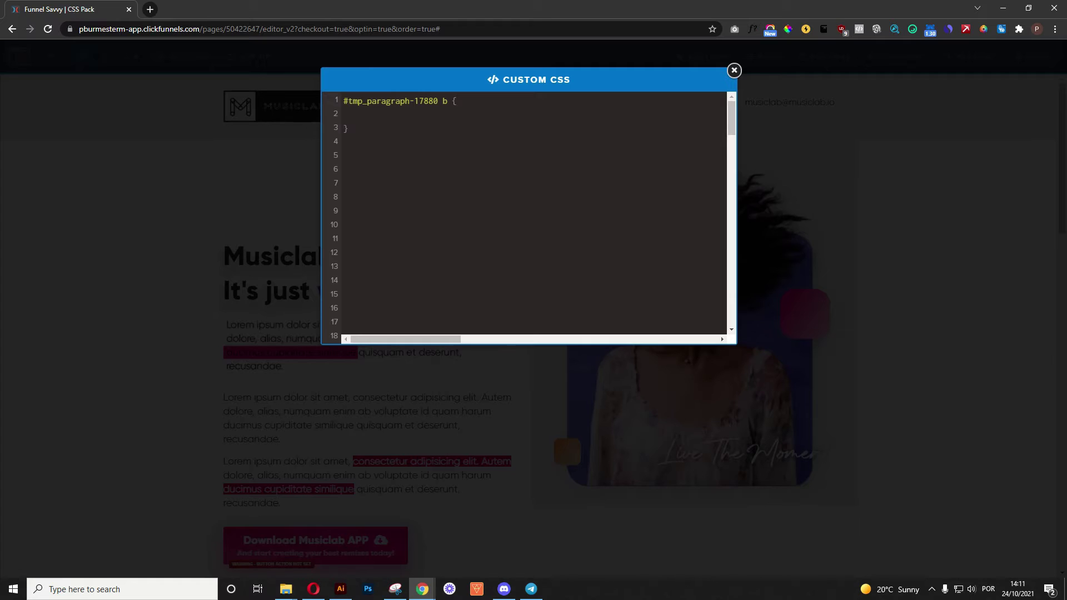
# Give the rule background-color: #f50057 !important and color: #ffffff !important, then close the CSS editor.
pyautogui.write('background-color: #f50057 !important')
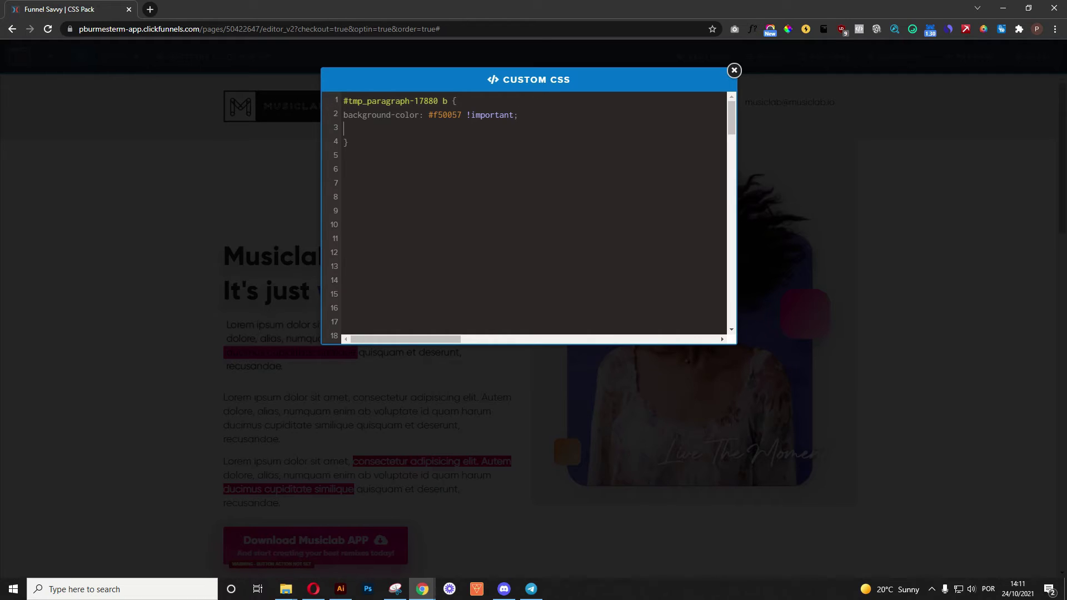
pyautogui.write('olor: #')
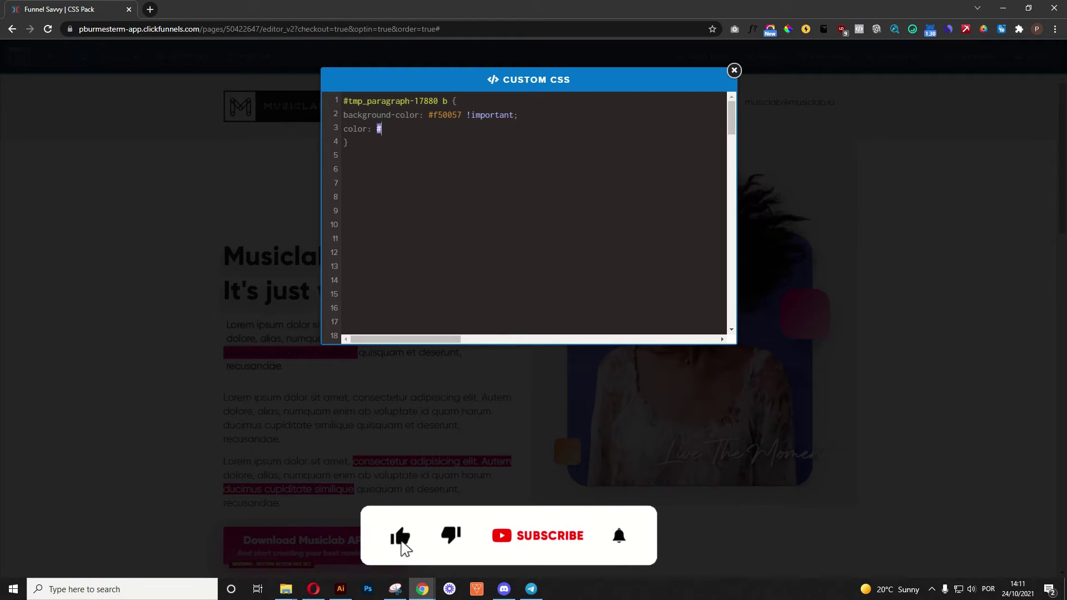
pyautogui.write('ffffff')
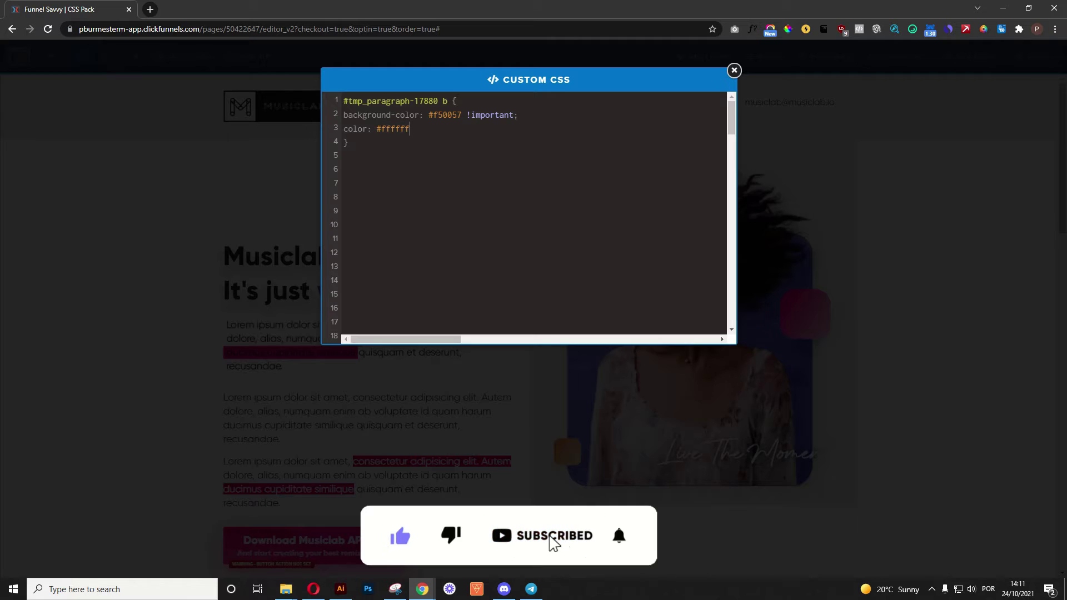
pyautogui.write(' !important;')
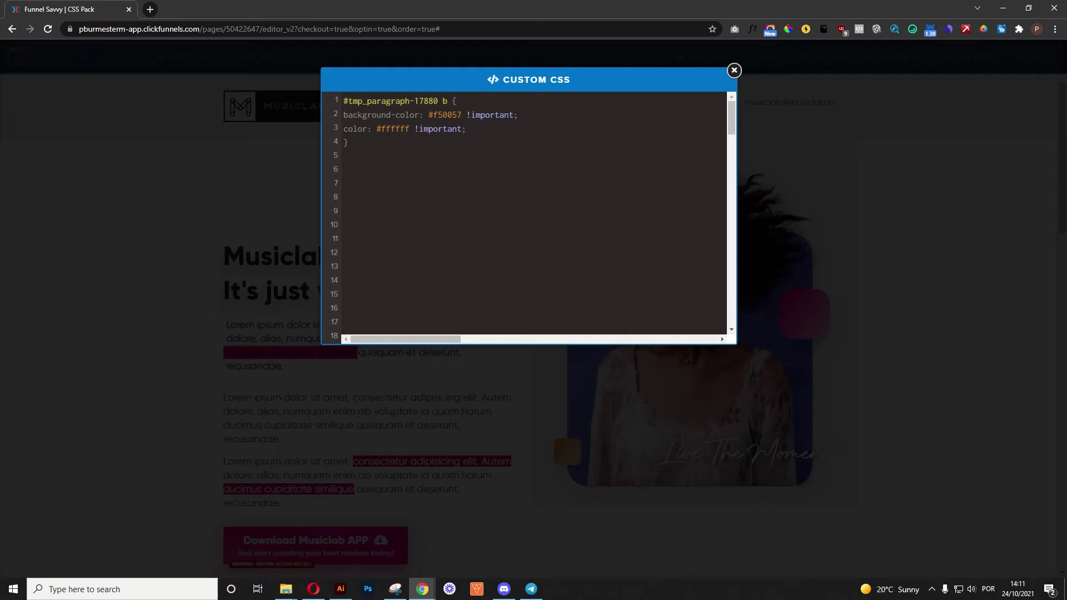
pyautogui.click(188, 221)
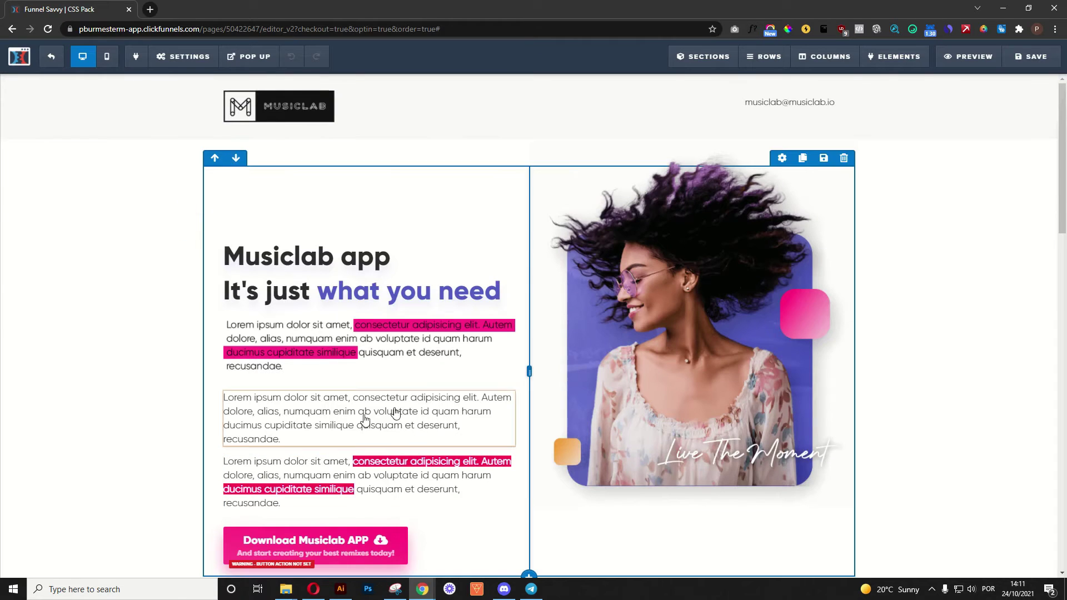
# Reopen the page's Custom CSS to check the #tmp_paragraph-17880 b selector, then close it.
pyautogui.click(183, 56)
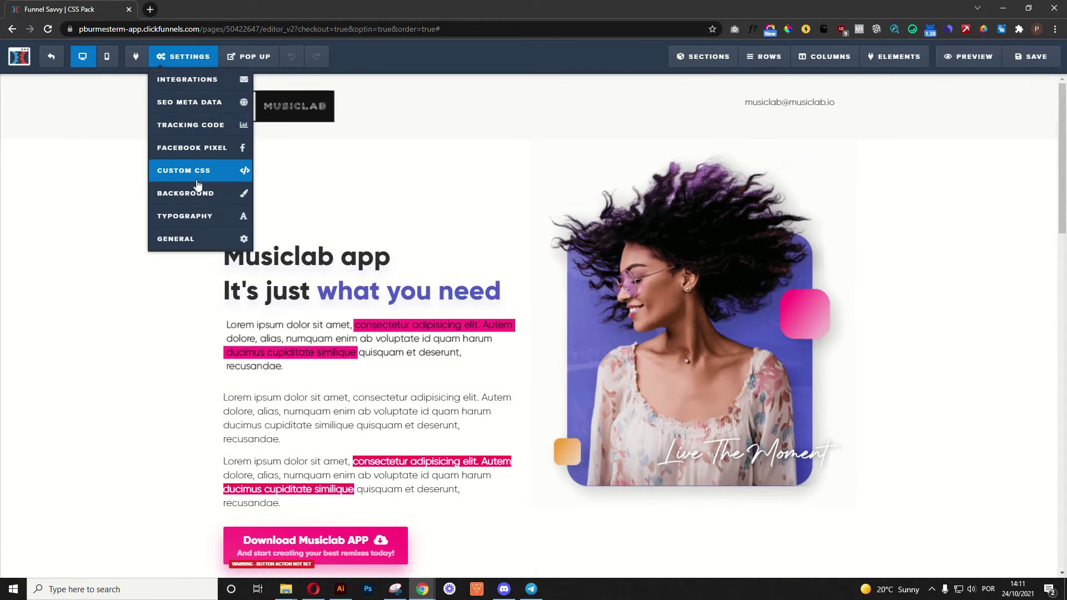
pyautogui.click(191, 169)
pyautogui.click(440, 102)
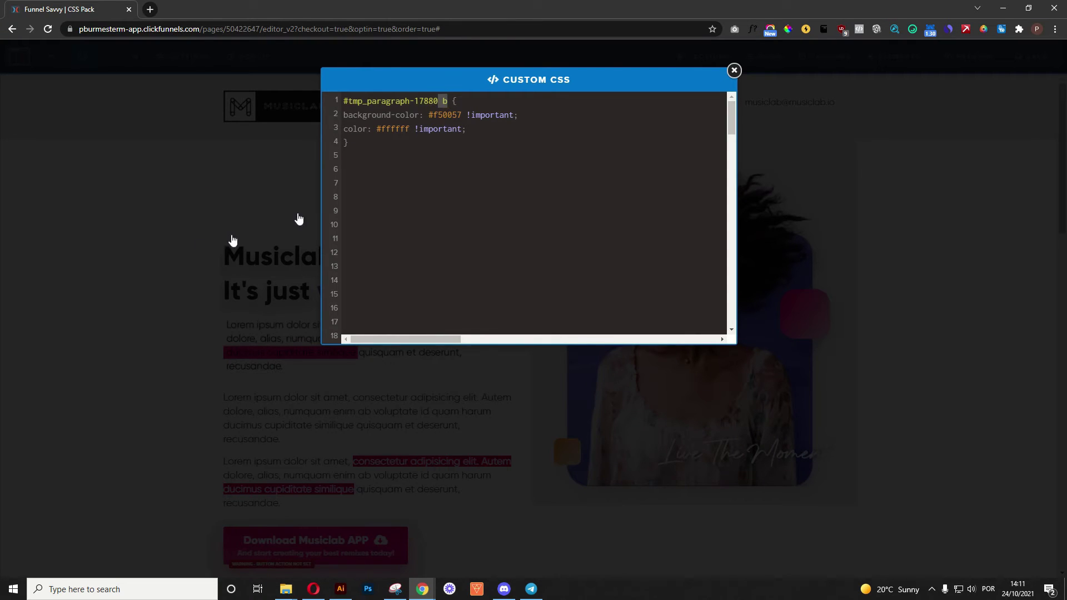
pyautogui.click(195, 244)
# Bold 'consectetur adipiscing elit. Autem' and 'ducimus cupiditate similique' in the middle paragraph for pink highlighting.
pyautogui.click(395, 415)
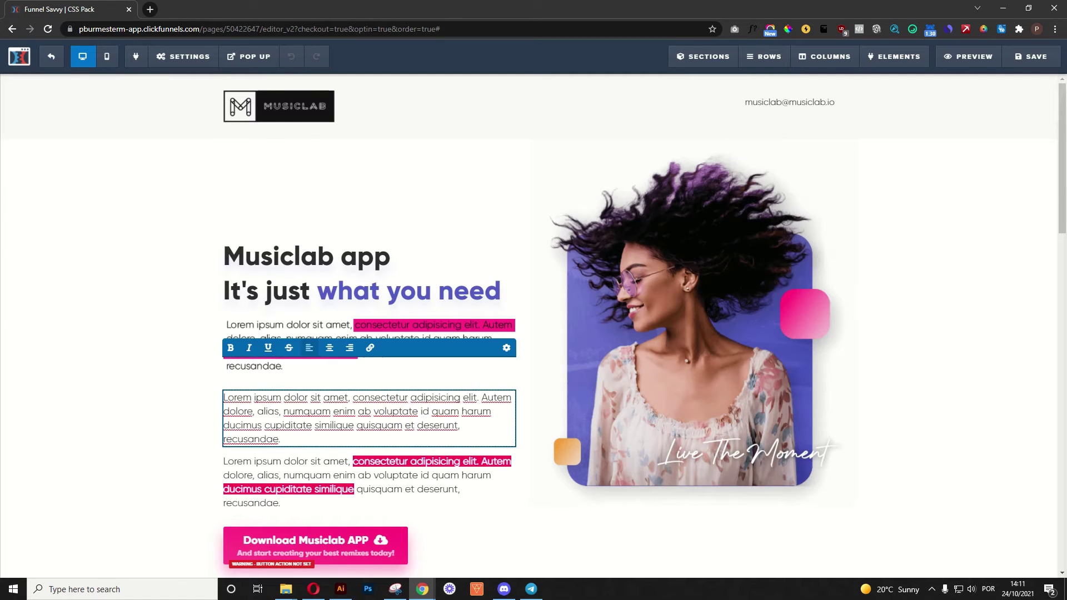
pyautogui.moveTo(352, 397); pyautogui.dragTo(510, 399)
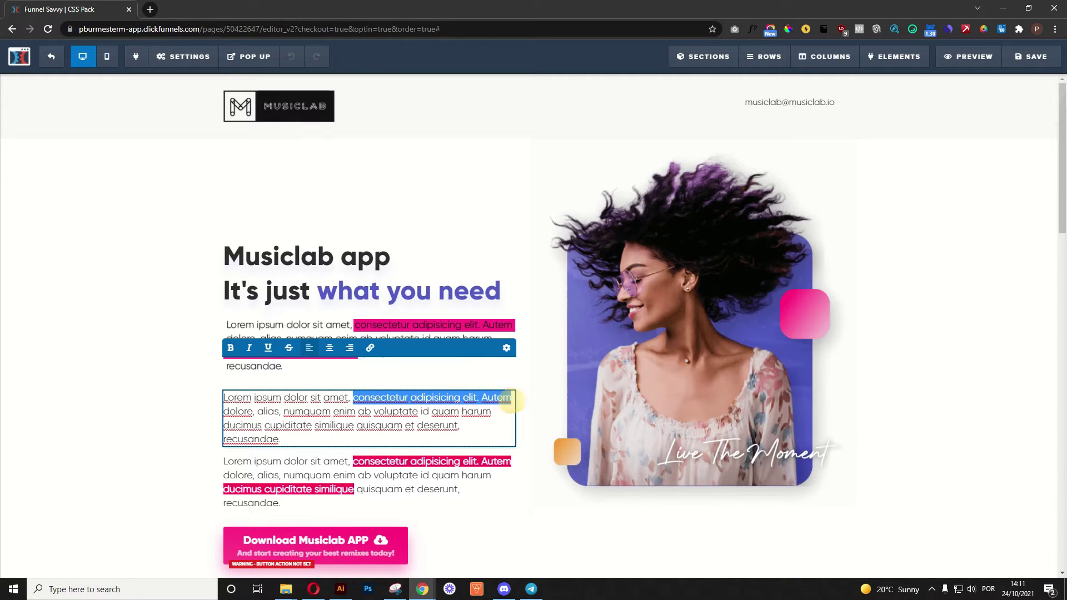
pyautogui.hotkey('ctrl', 'b')
pyautogui.click(172, 417)
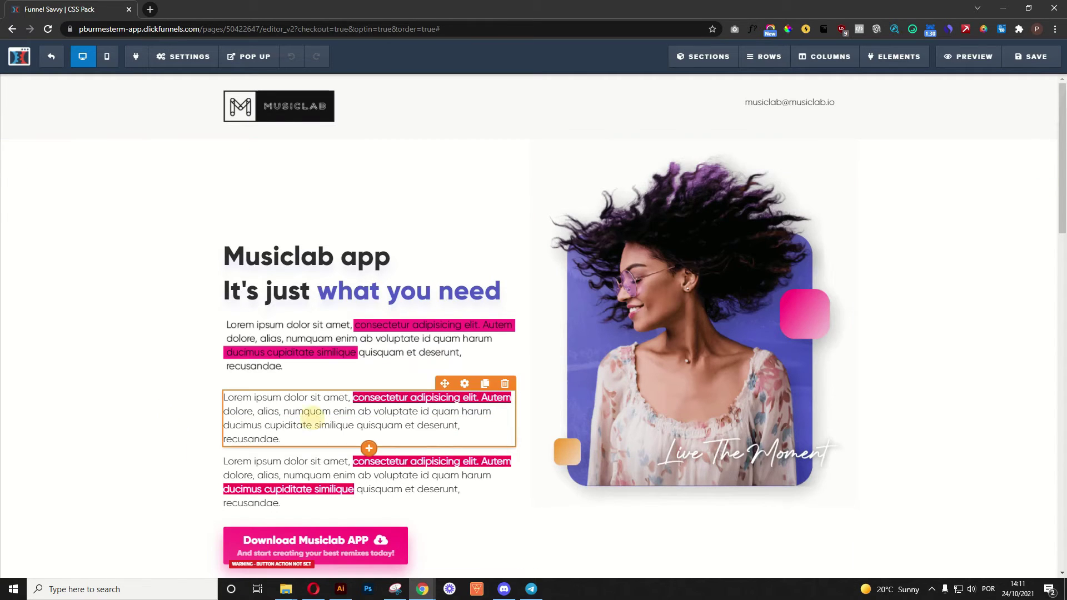
pyautogui.click(313, 414)
pyautogui.moveTo(354, 425); pyautogui.dragTo(222, 426)
pyautogui.click(231, 348)
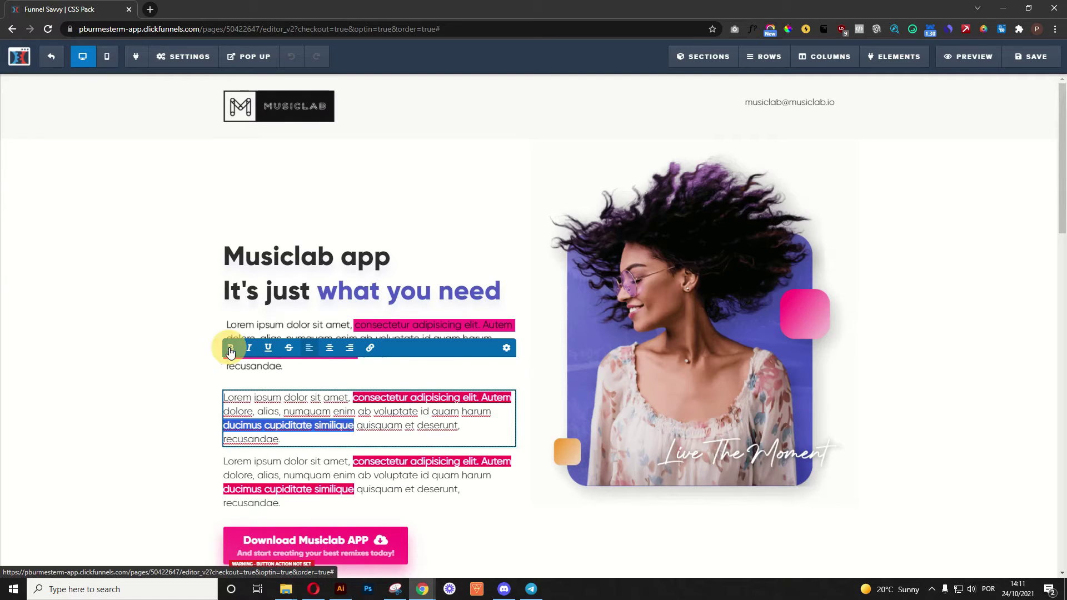
pyautogui.click(130, 372)
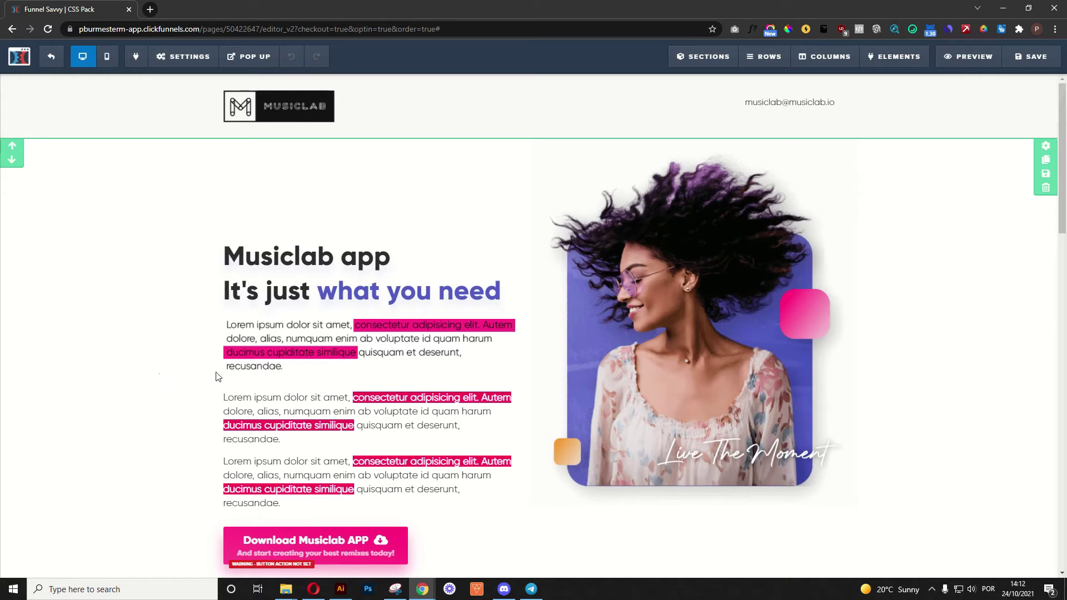
pyautogui.scroll(-6, 488, 350)
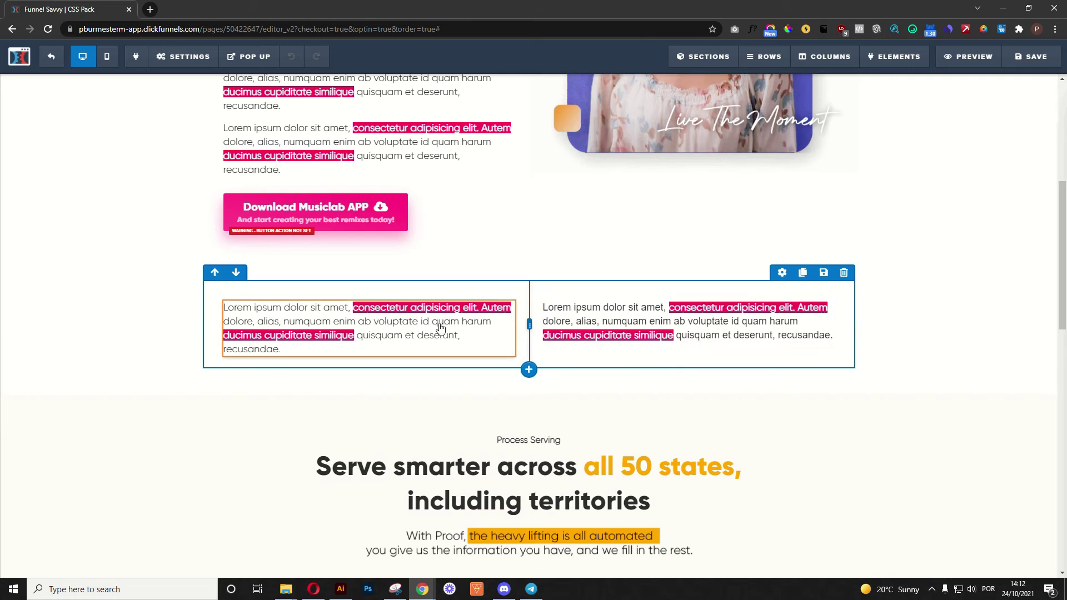
# Clone the left-column paragraph of the lower two-column row so a copy appears beneath it.
pyautogui.scroll(1, 444, 311)
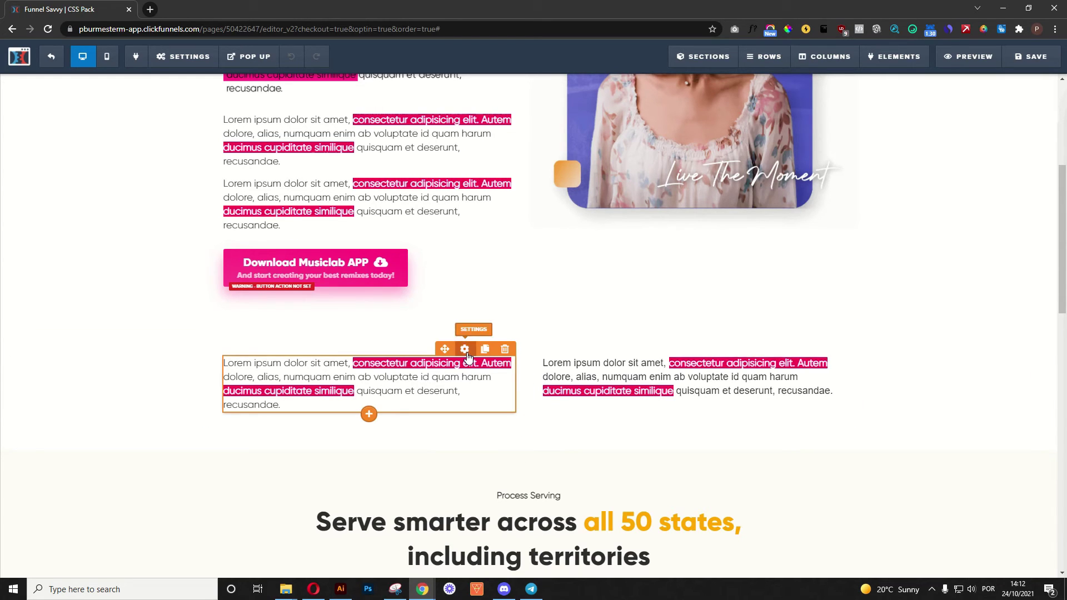
pyautogui.click(469, 388)
pyautogui.moveTo(469, 389); pyautogui.dragTo(305, 363)
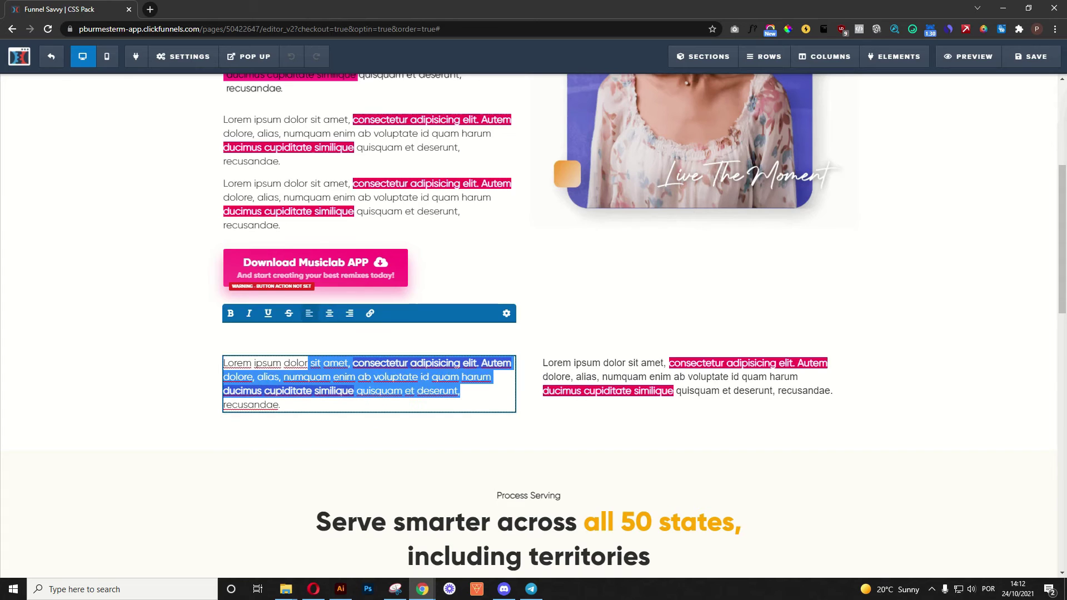
pyautogui.click(132, 382)
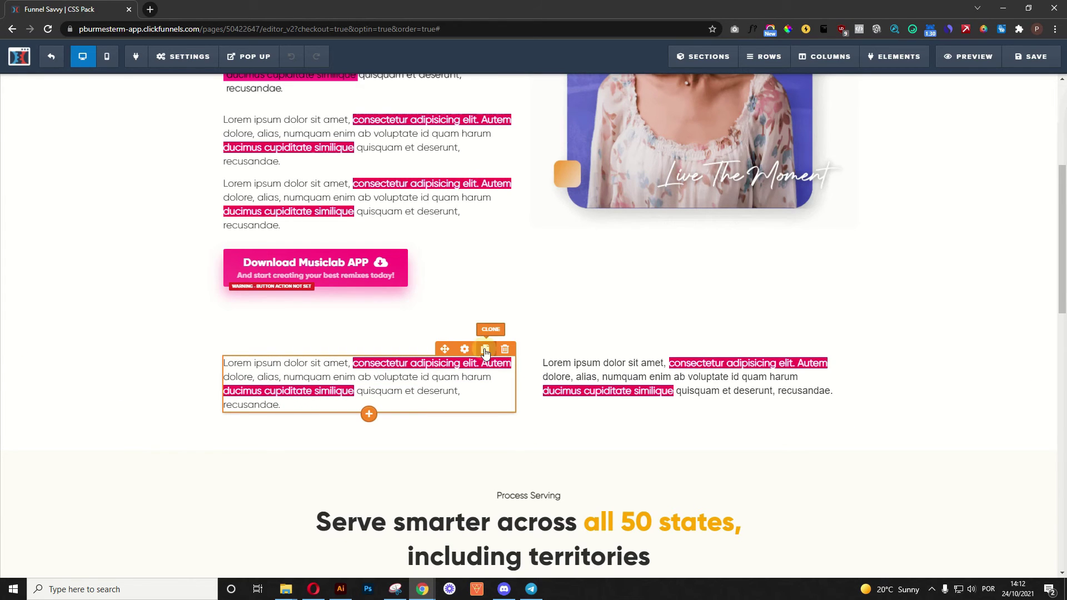
pyautogui.click(485, 349)
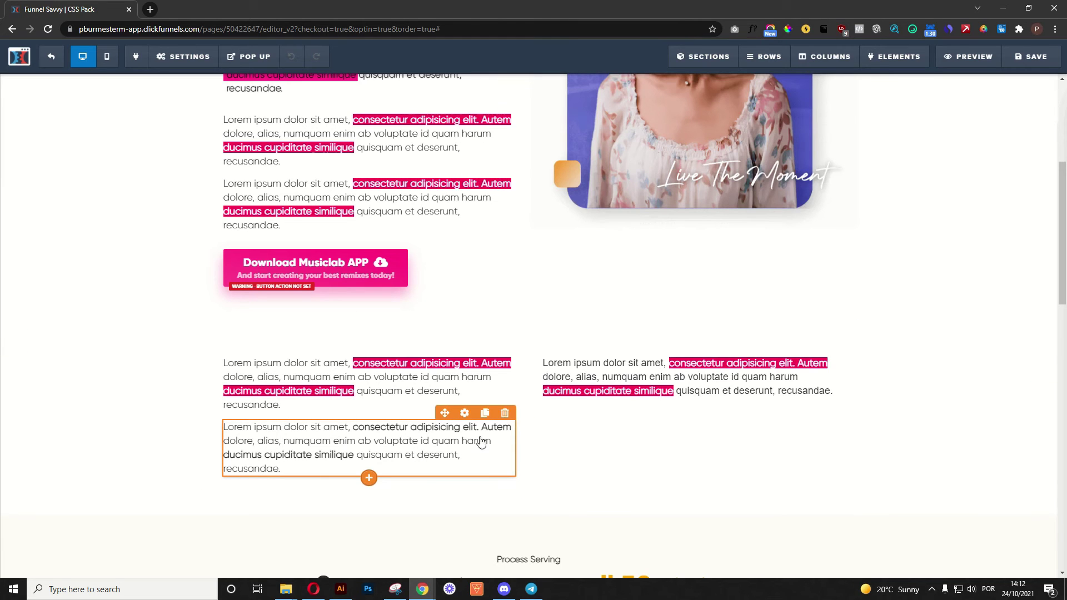
# Copy the cloned paragraph's CSS ID #headline-46317 from its CSS Info.
pyautogui.click(464, 413)
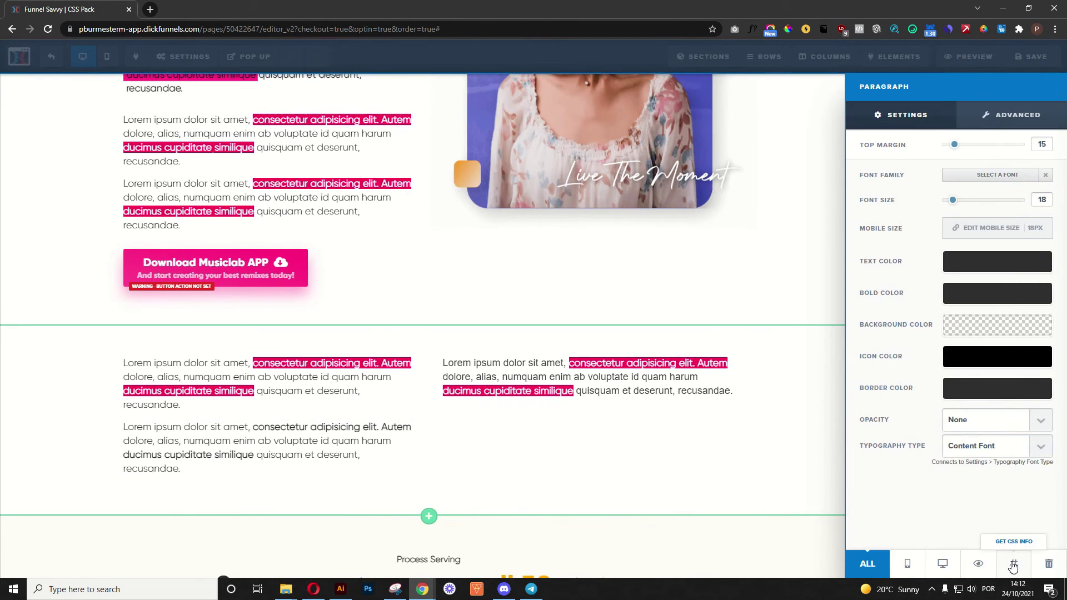
pyautogui.click(1012, 565)
pyautogui.moveTo(482, 232); pyautogui.dragTo(405, 233)
pyautogui.hotkey('ctrl', 'c')
pyautogui.click(275, 227)
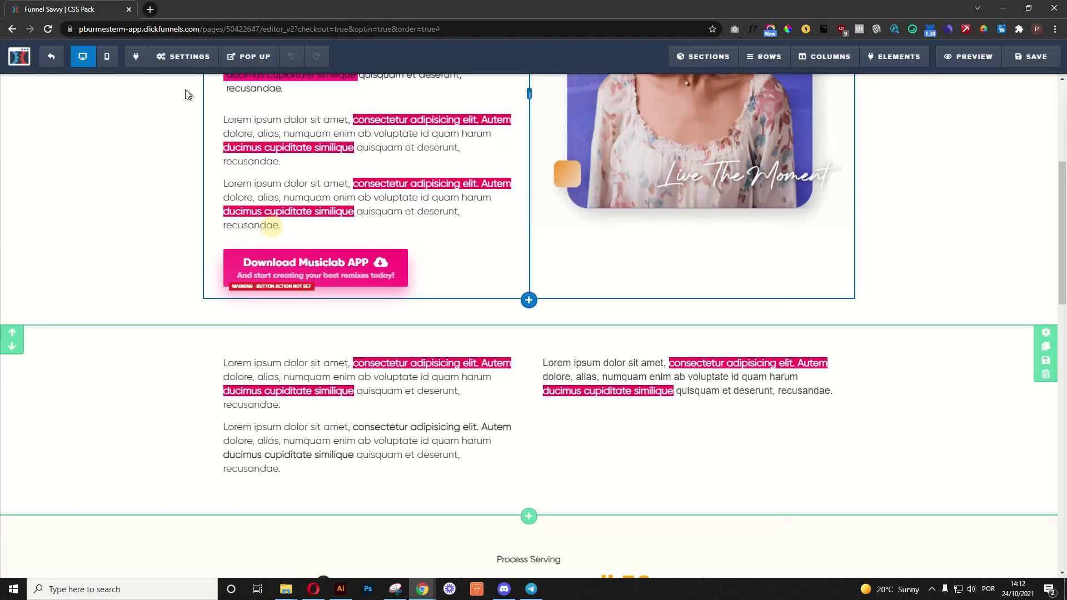
# Add a '#headline-46317 b' rule with the same pink background and white text to Custom CSS.
pyautogui.click(183, 56)
pyautogui.click(194, 174)
pyautogui.click(363, 143)
pyautogui.press('Return')
pyautogui.press('Return')
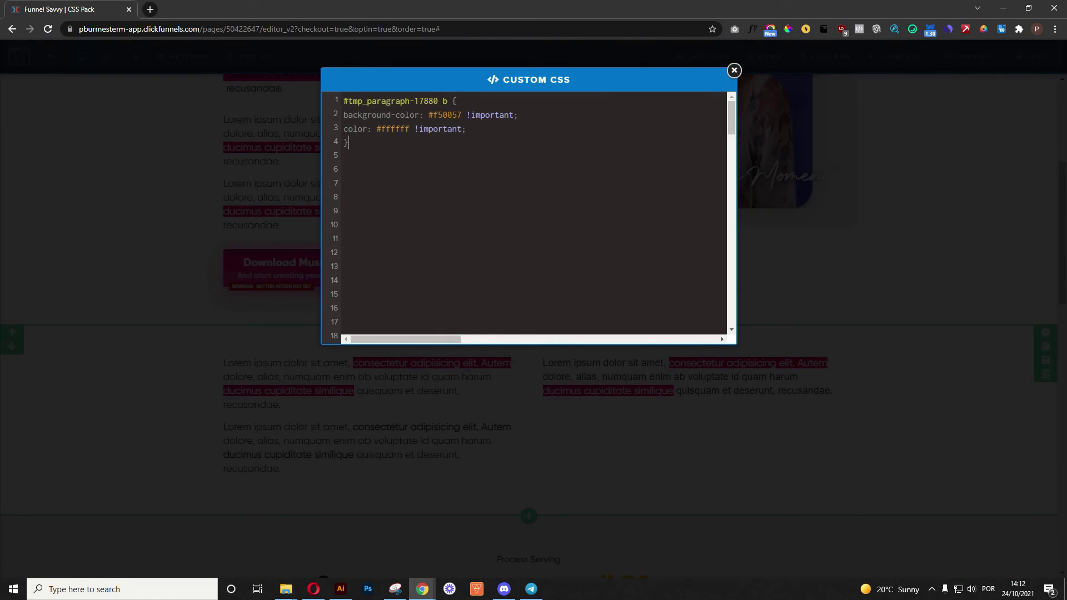
pyautogui.hotkey('ctrl', 'v')
pyautogui.click(436, 133)
pyautogui.moveTo(436, 136); pyautogui.dragTo(443, 99)
pyautogui.hotkey('ctrl', 'c')
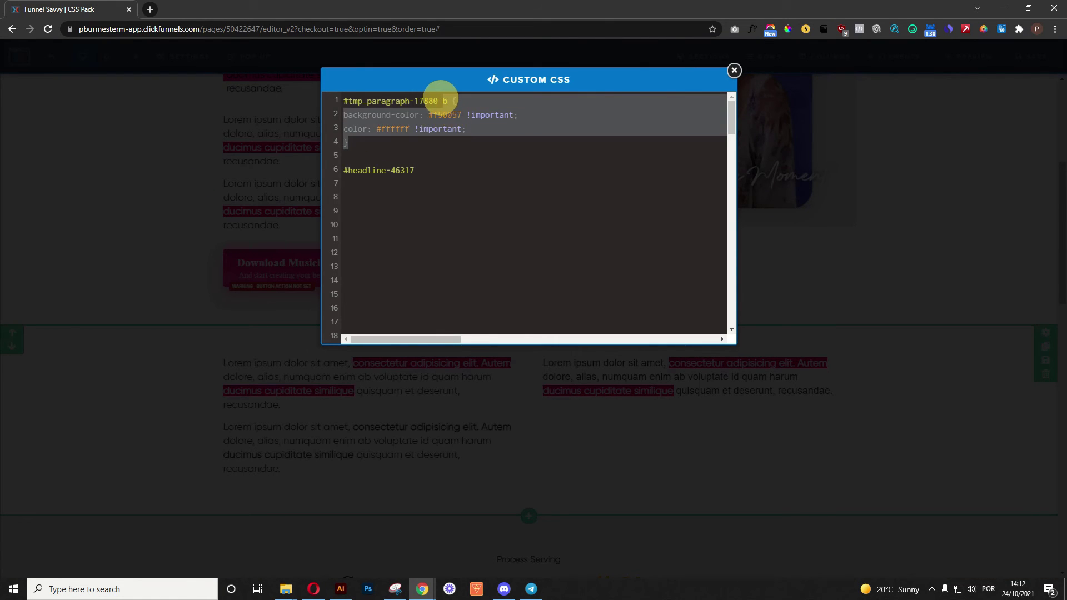
pyautogui.click(428, 169)
pyautogui.hotkey('ctrl', 'v')
pyautogui.click(228, 277)
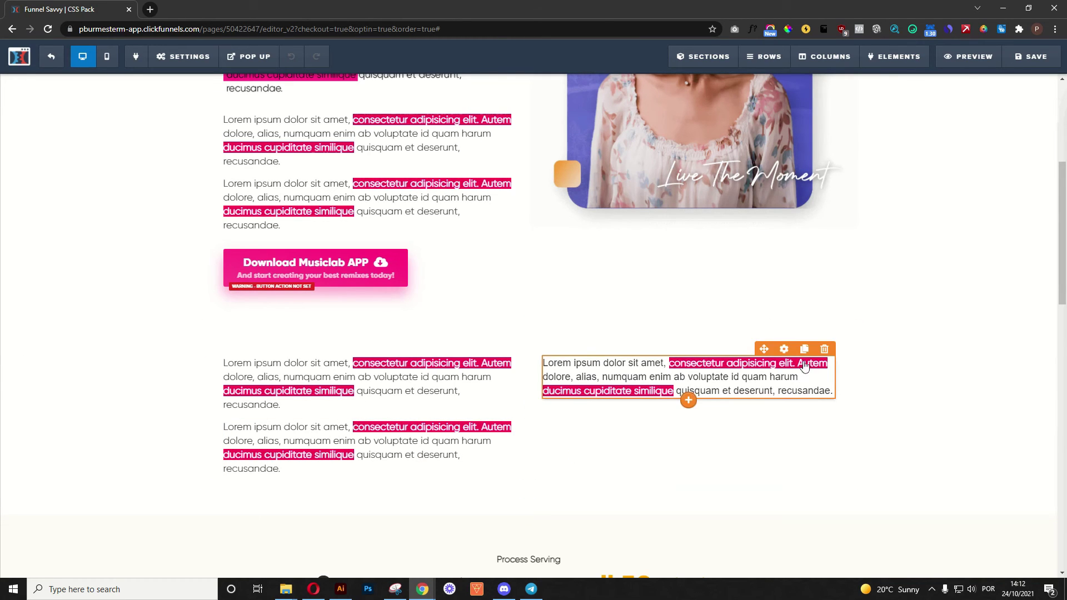
# Clone the right-column paragraph twice and rewrite the middle copy as 'Ok this is the new cloned paragraph, and I love it!'.
pyautogui.click(804, 348)
pyautogui.click(804, 399)
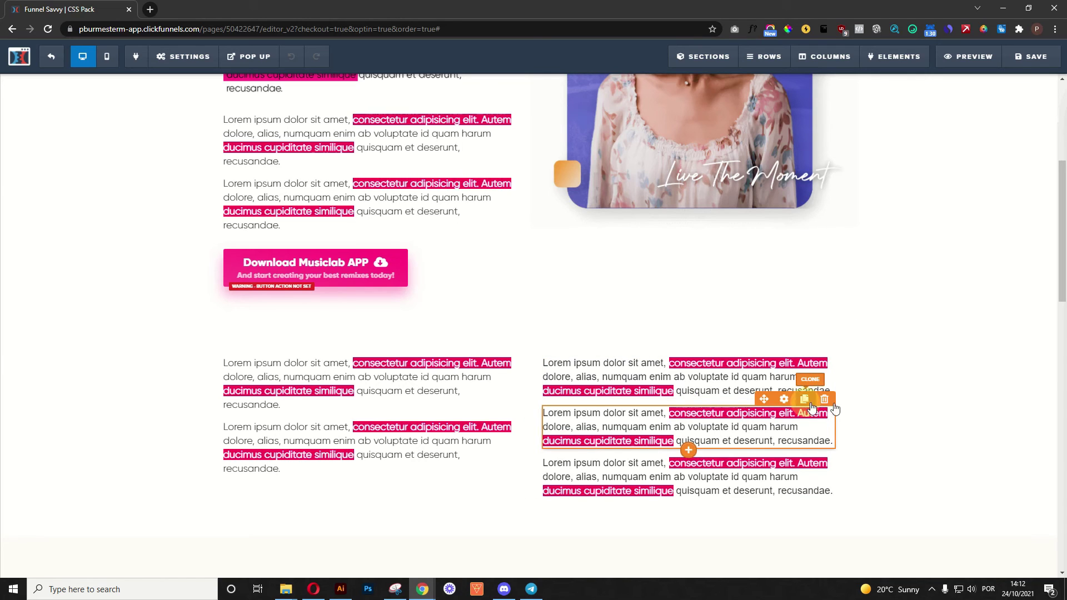
pyautogui.click(724, 419)
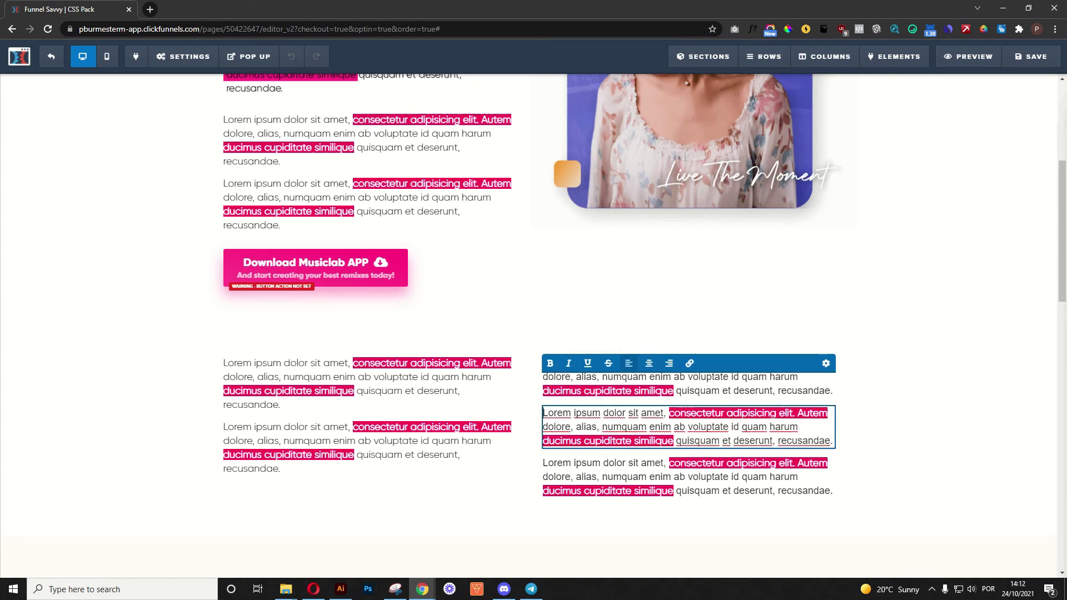
pyautogui.click(785, 440)
pyautogui.hotkey('ctrl', 'a')
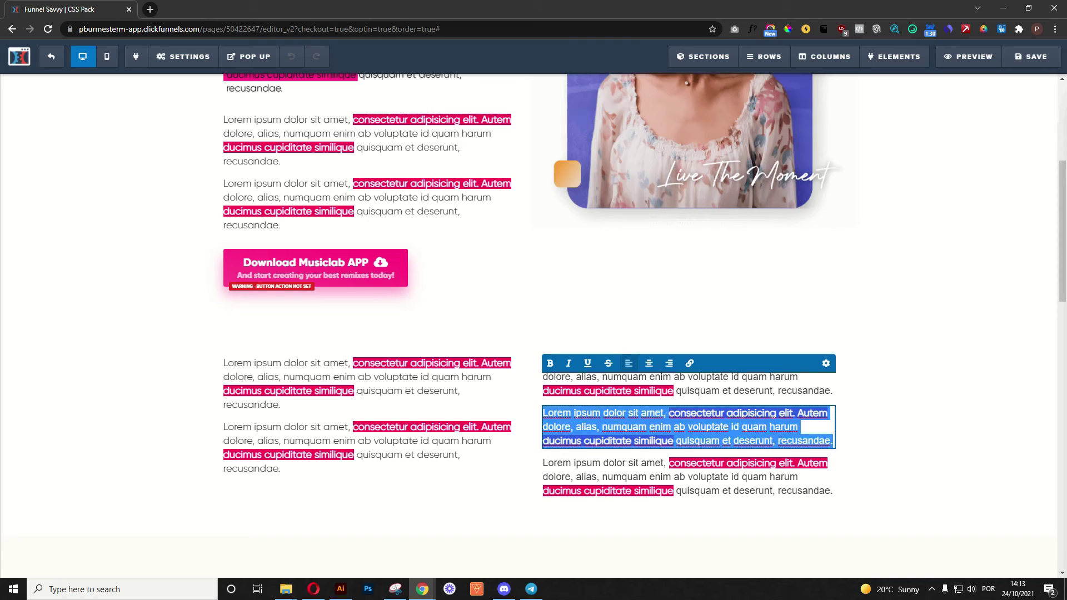
pyautogui.write('Ok this is the new cloned paragrph')
pyautogui.press('BackSpace')
pyautogui.press('BackSpace')
pyautogui.press('BackSpace')
pyautogui.write('raph, and ')
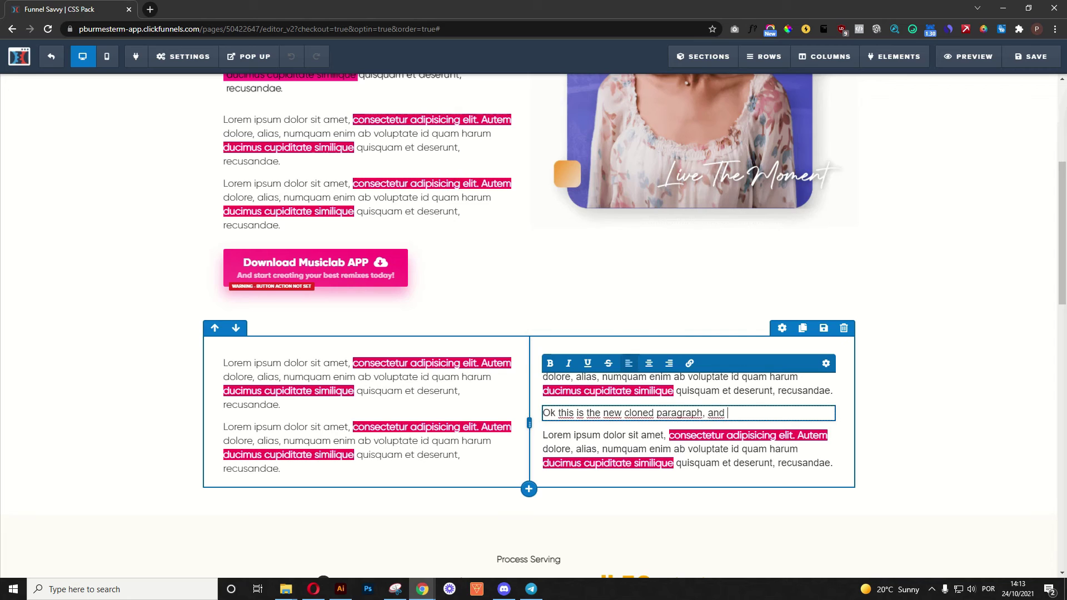
pyautogui.write('I love it!')
# Bold 'paragraph, and I love it!' so the sentence's end gets the pink highlight.
pyautogui.moveTo(762, 413); pyautogui.dragTo(657, 413)
pyautogui.hotkey('ctrl', 'b')
pyautogui.click(918, 437)
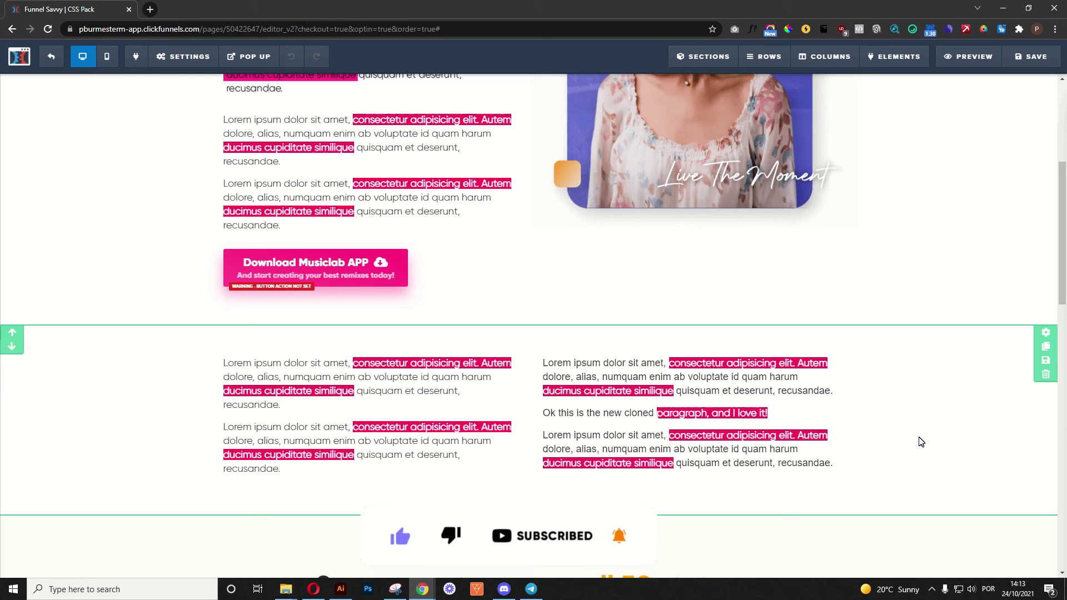
pyautogui.scroll(5, 727, 291)
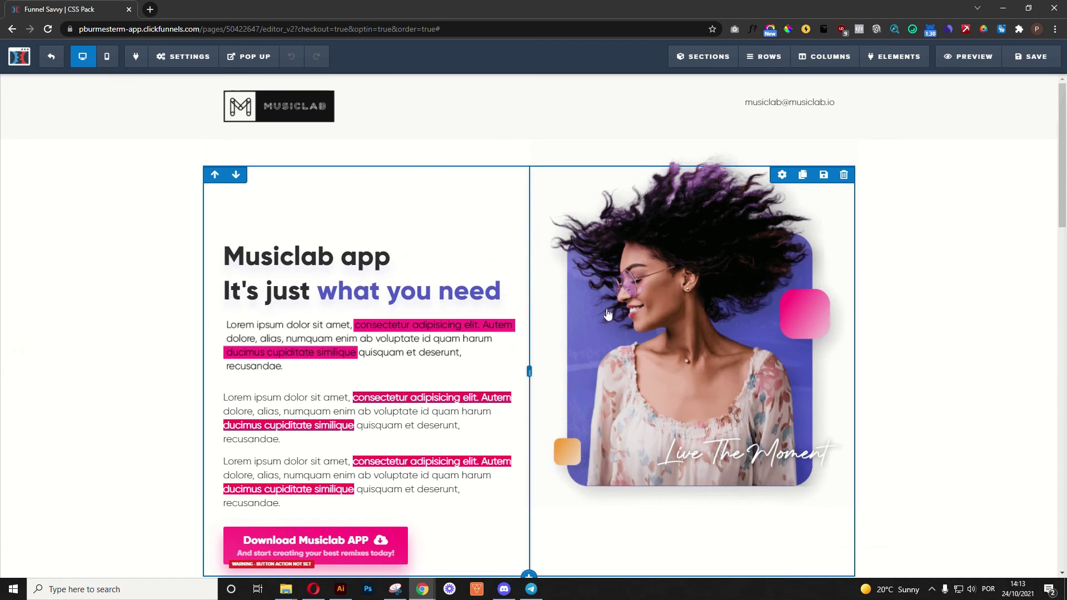